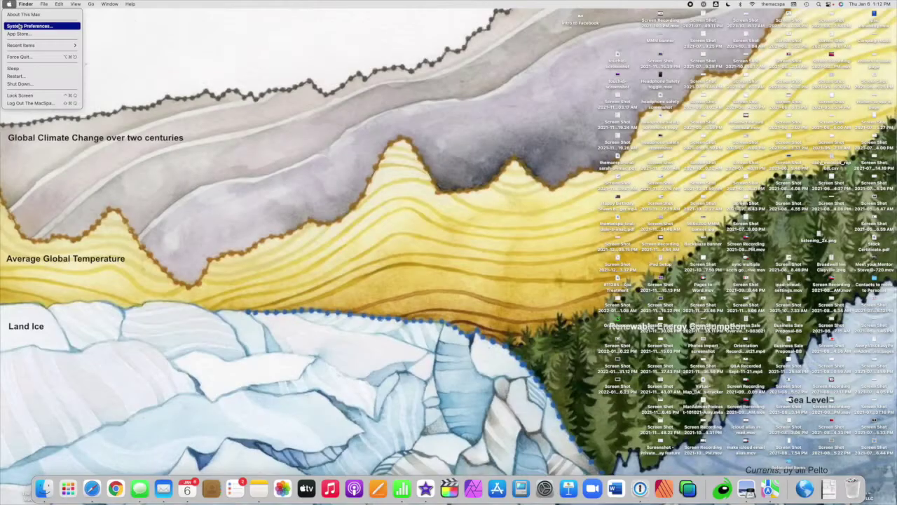
Check that Keychain is ticked in the Apple ID iCloud settings, then close System Preferences
click(20, 26)
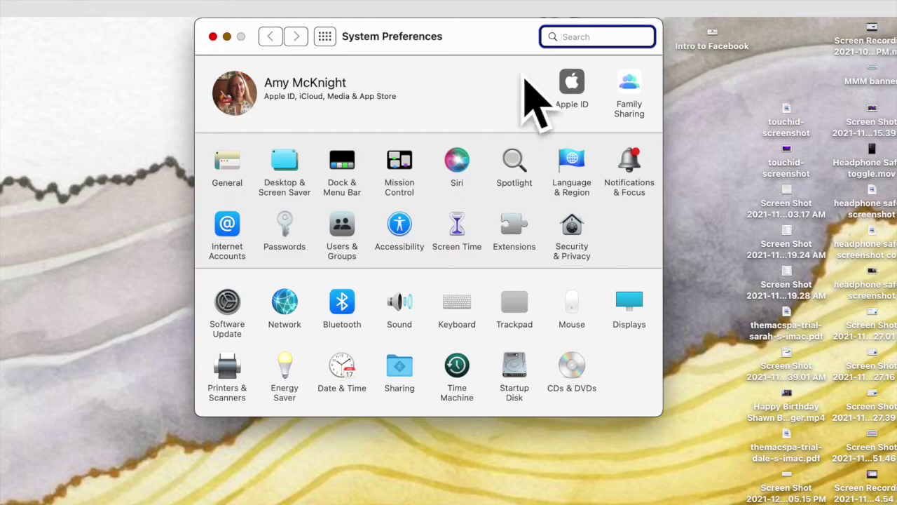
click(581, 91)
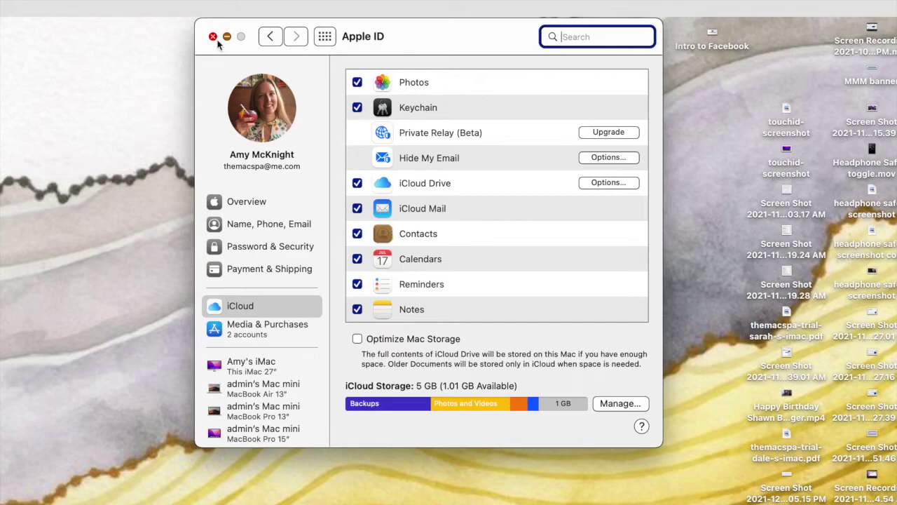
click(213, 37)
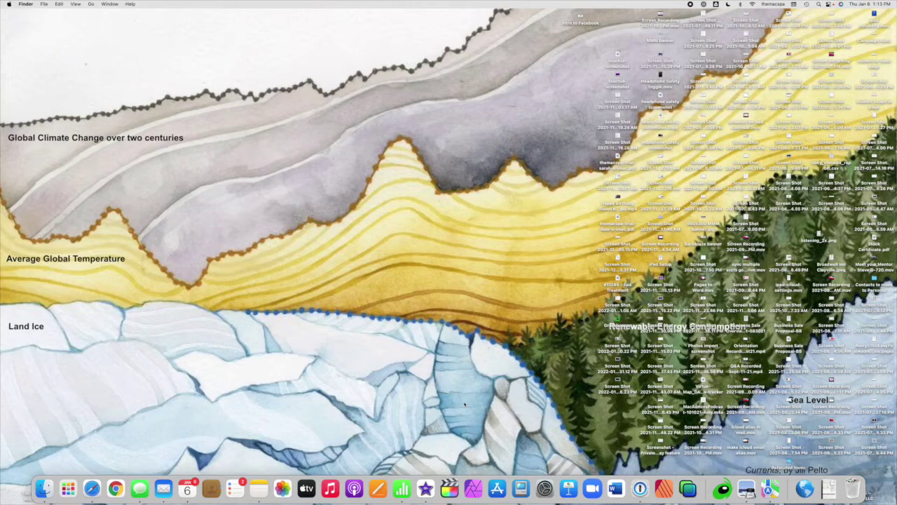
Launch Safari and open its Preferences on the Passwords tab
click(93, 489)
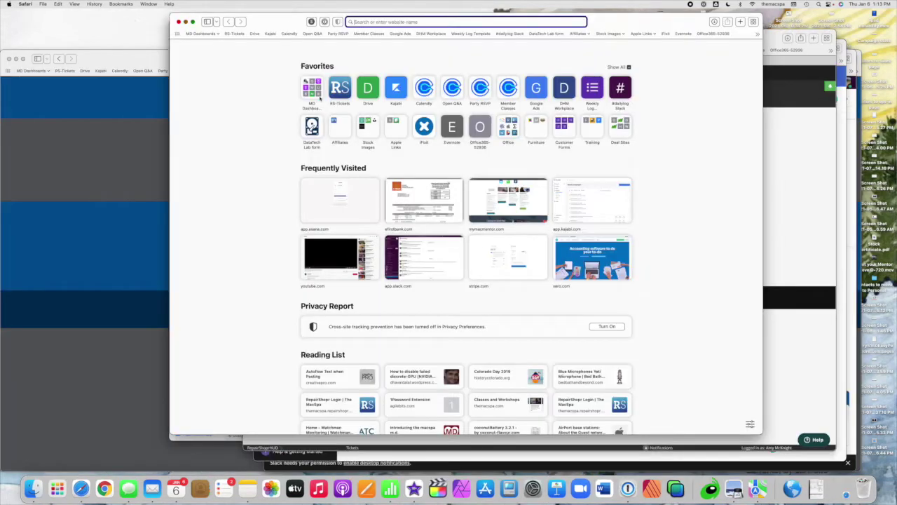
click(31, 5)
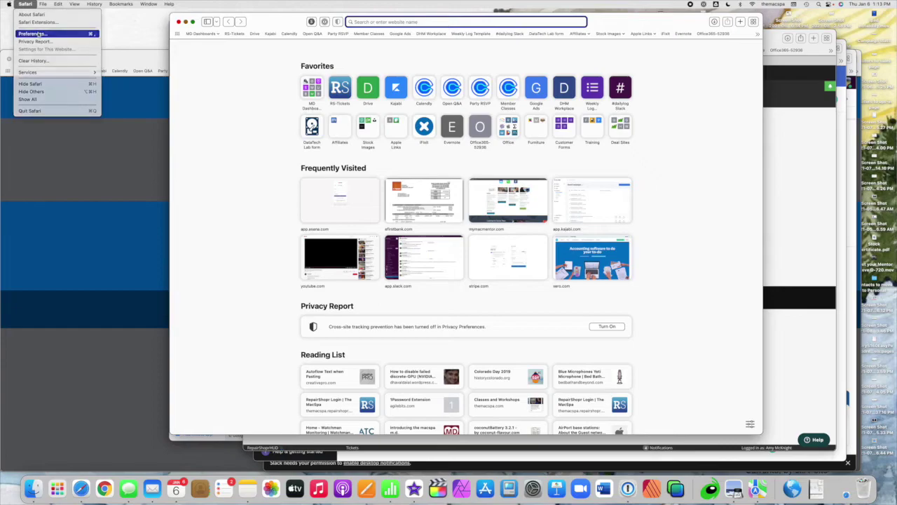
click(40, 34)
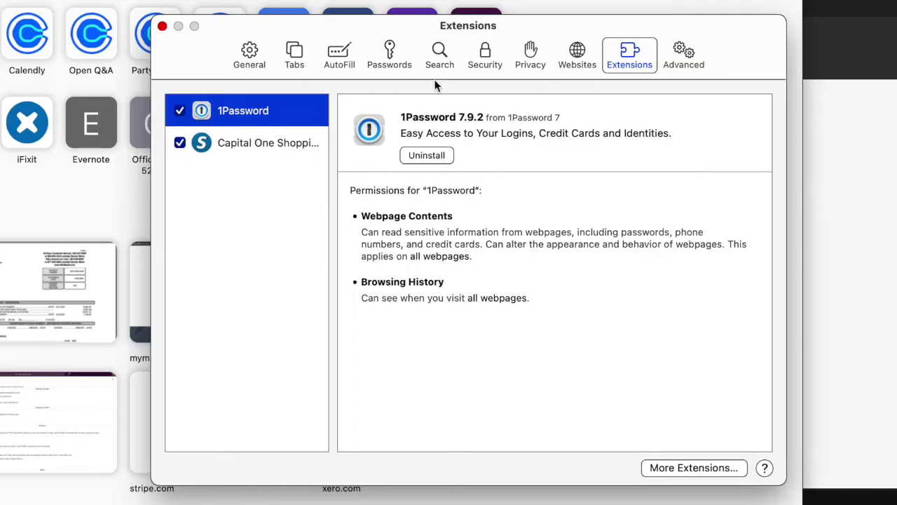
click(397, 62)
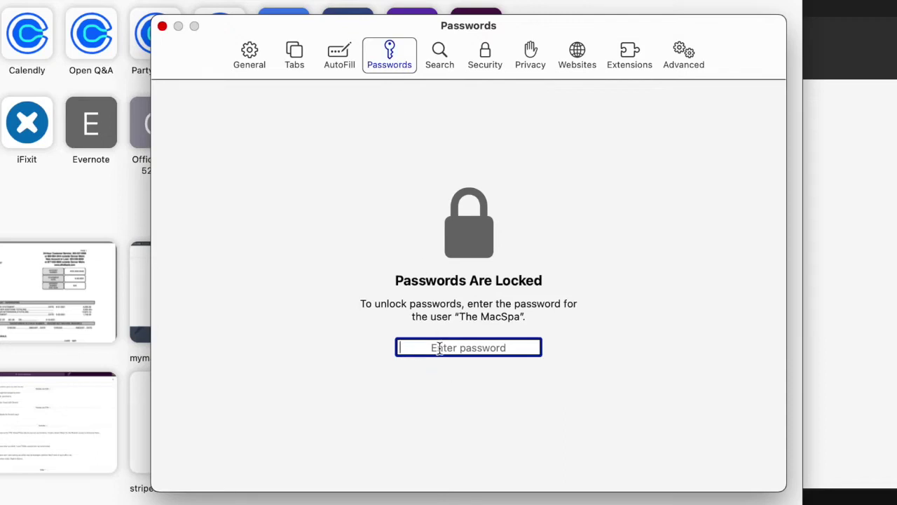
Unlock the saved passwords with the Mac login password and scroll through the stored accounts
text(•••••)
key(Return)
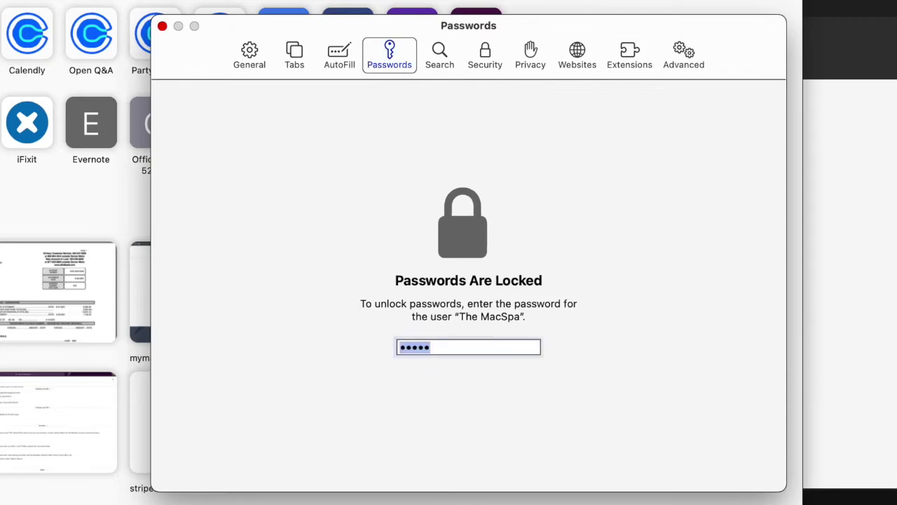
text(•••••)
key(Return)
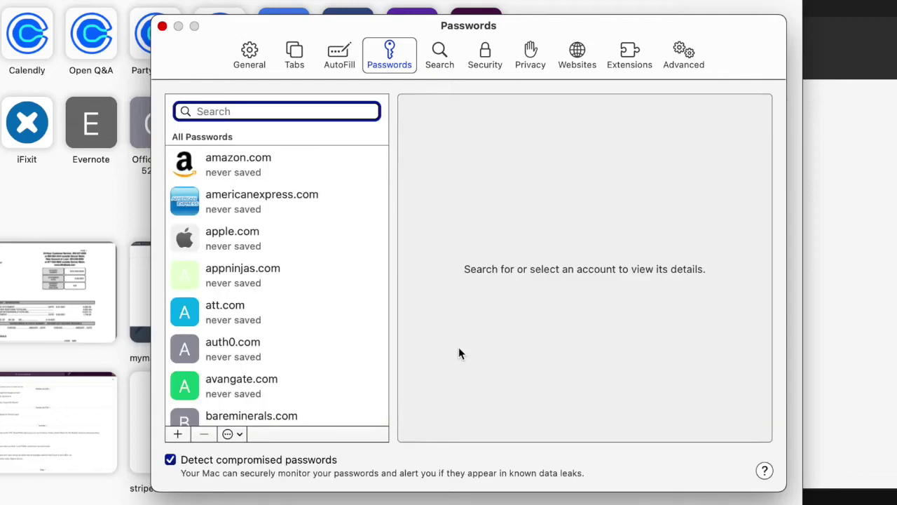
scroll(260, 284, down, 5)
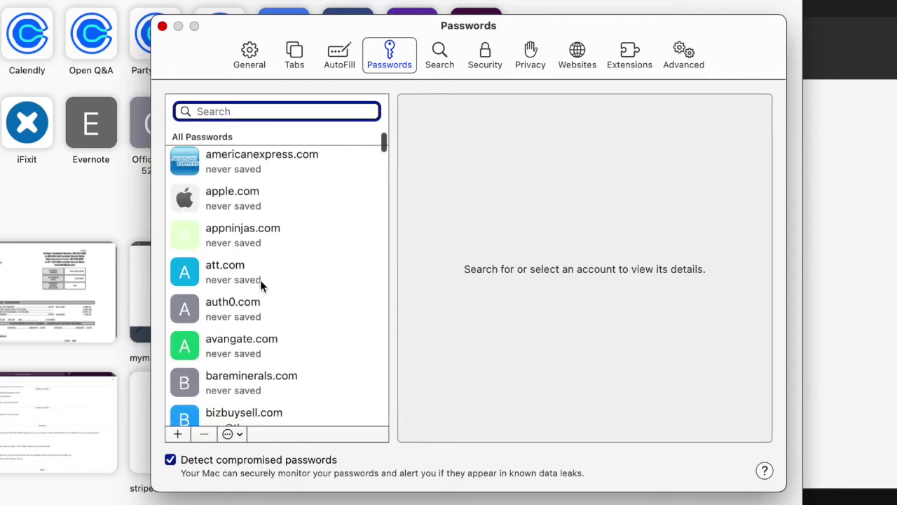
scroll(260, 282, down, 20)
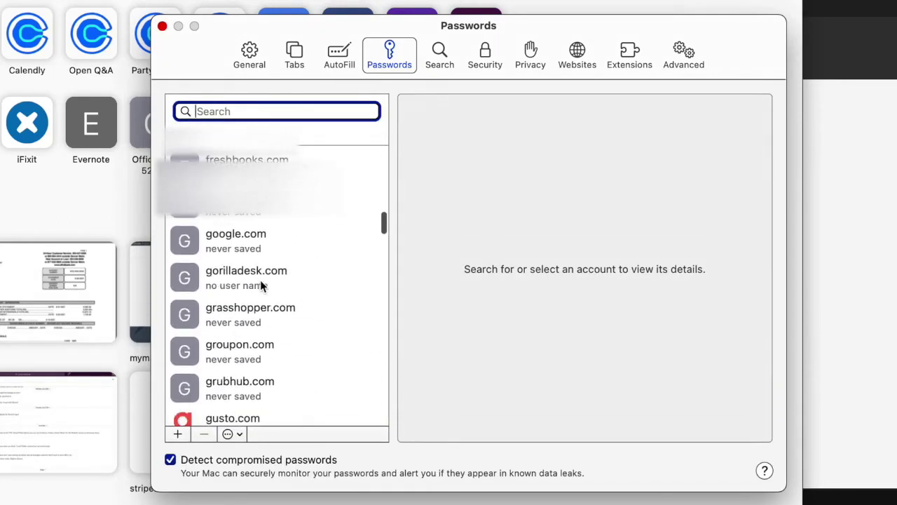
scroll(260, 284, down, 20)
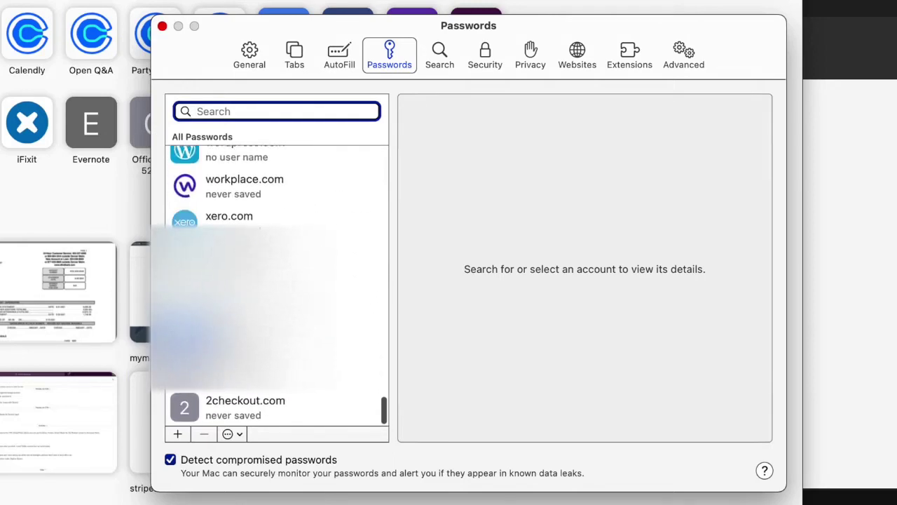
scroll(260, 283, up, 15)
scroll(260, 284, up, 15)
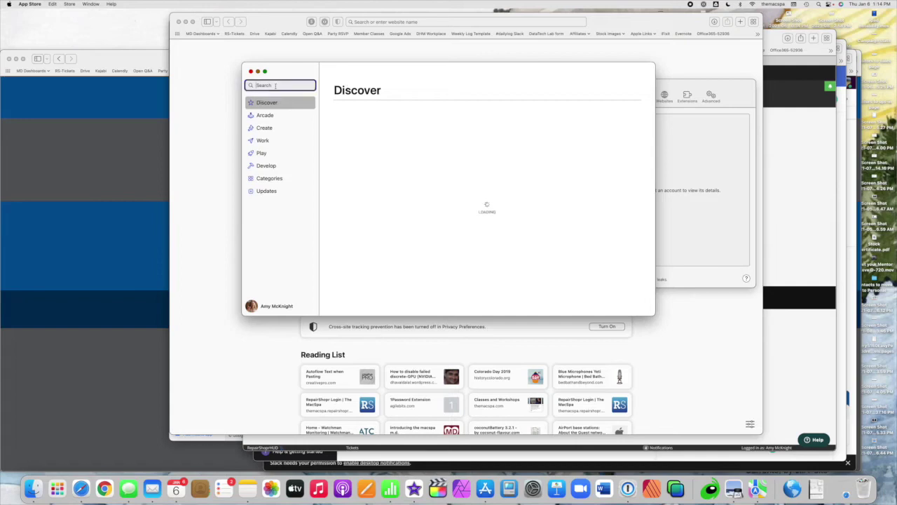
Search the App Store for '1password' and open the 1Password 7 result
text(1pass)
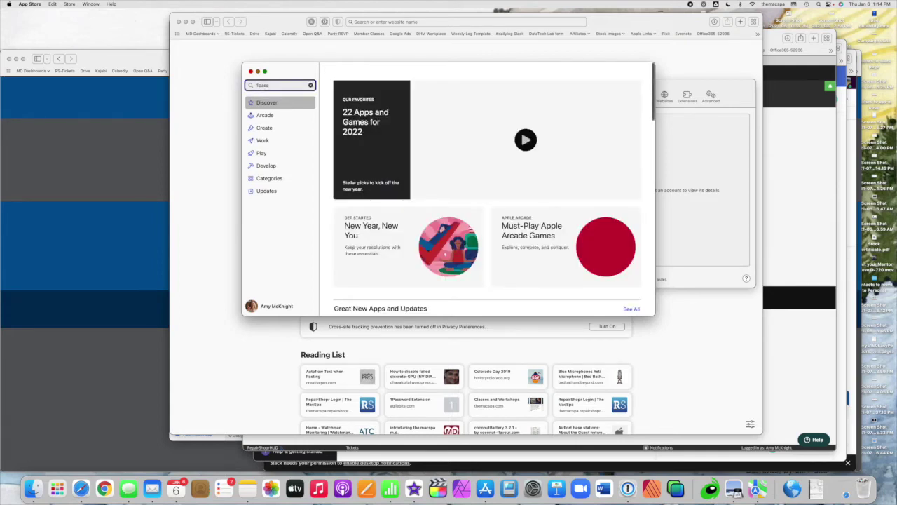
text(word)
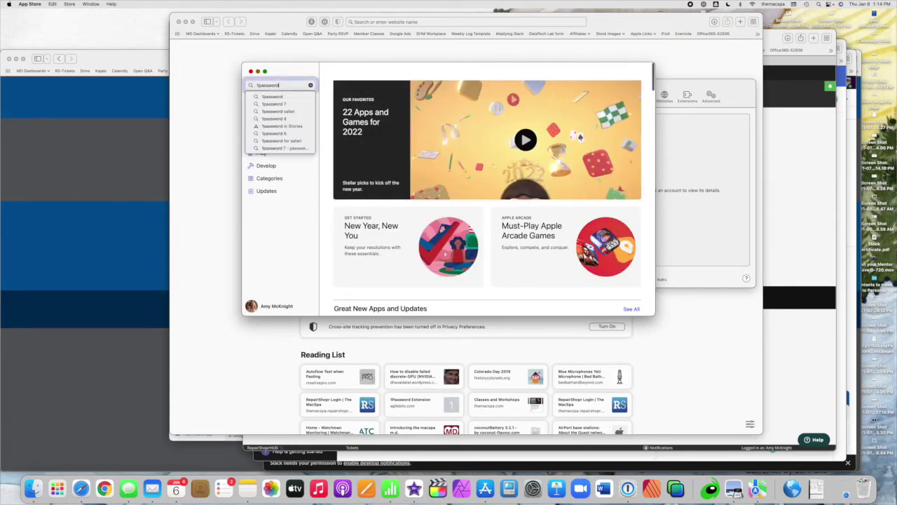
click(295, 100)
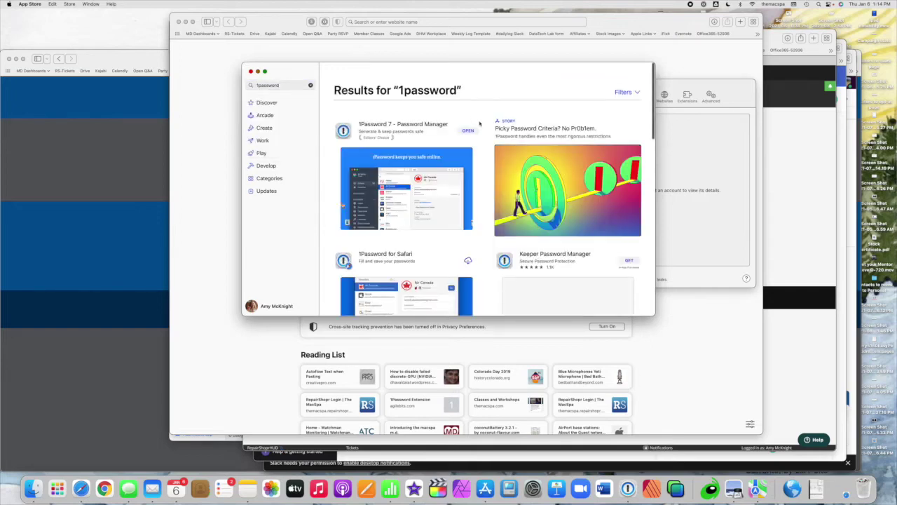
click(409, 127)
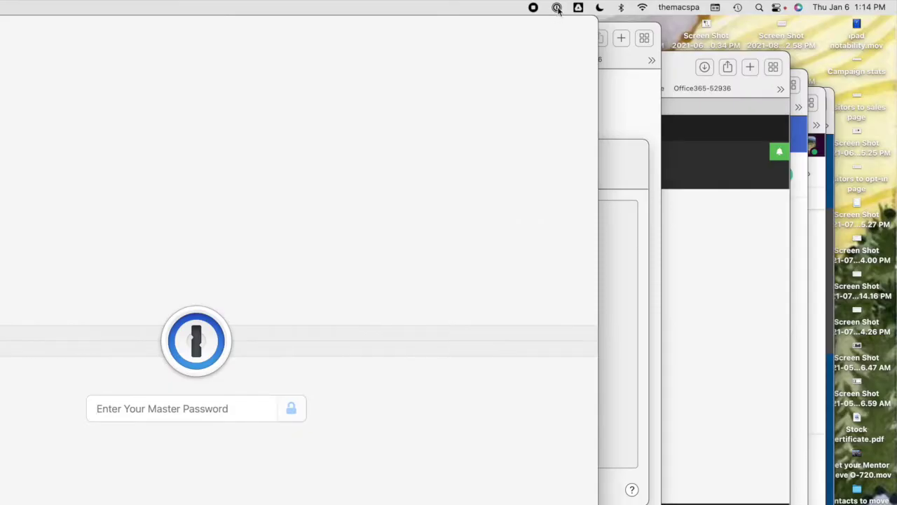
click(558, 8)
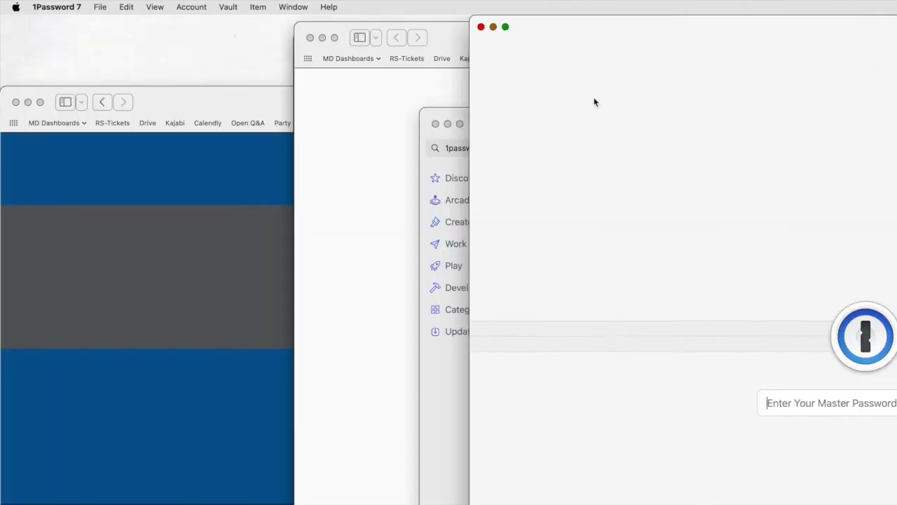
click(459, 39)
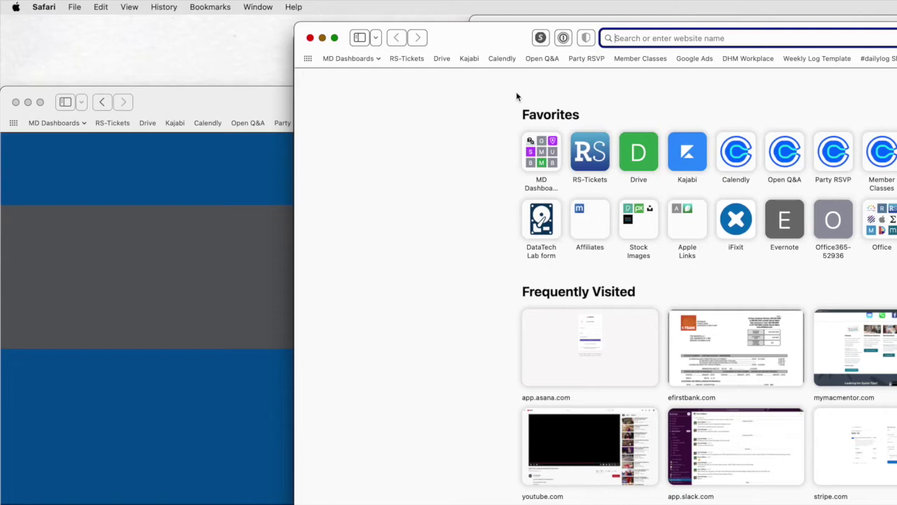
click(564, 38)
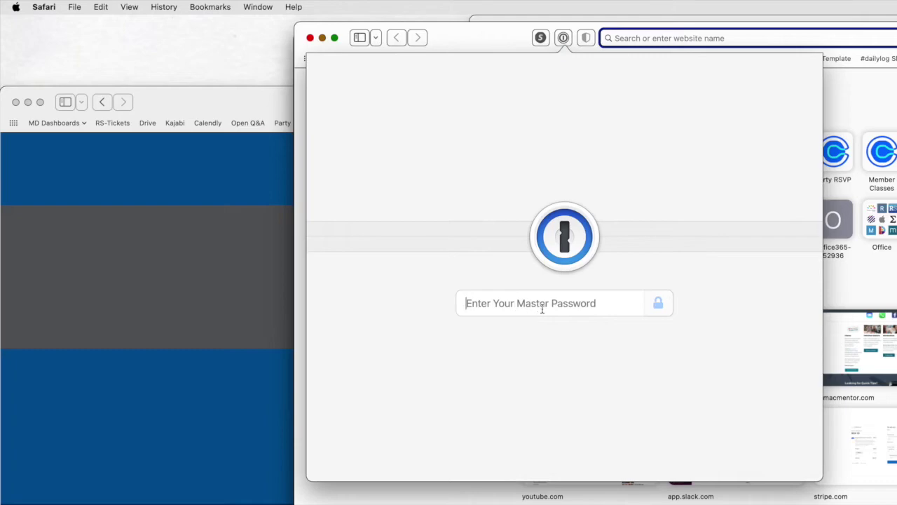
click(507, 42)
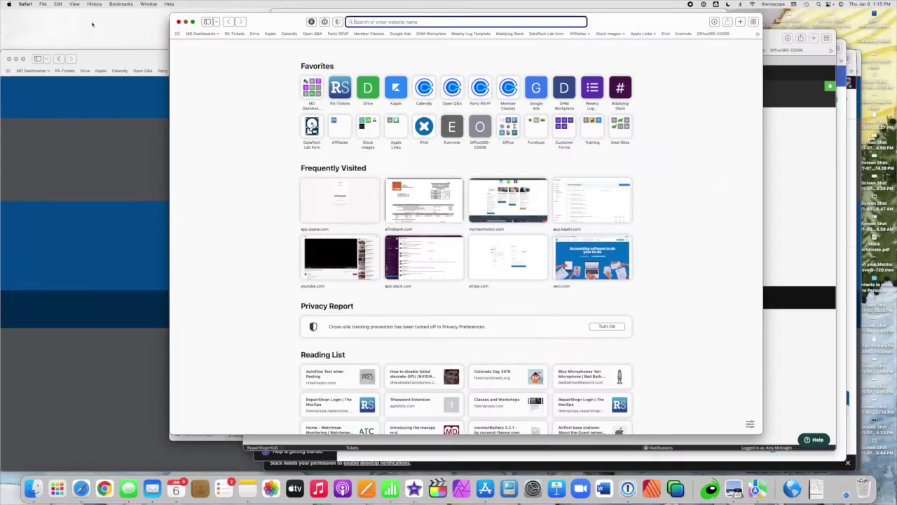
View the 1Password extension in Safari's Extensions preferences, then switch to the Passwords pane
click(26, 4)
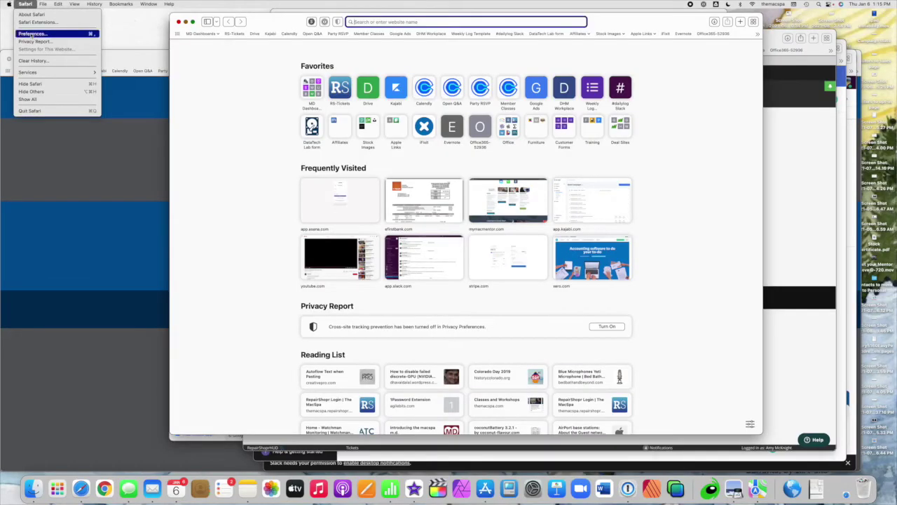
click(31, 34)
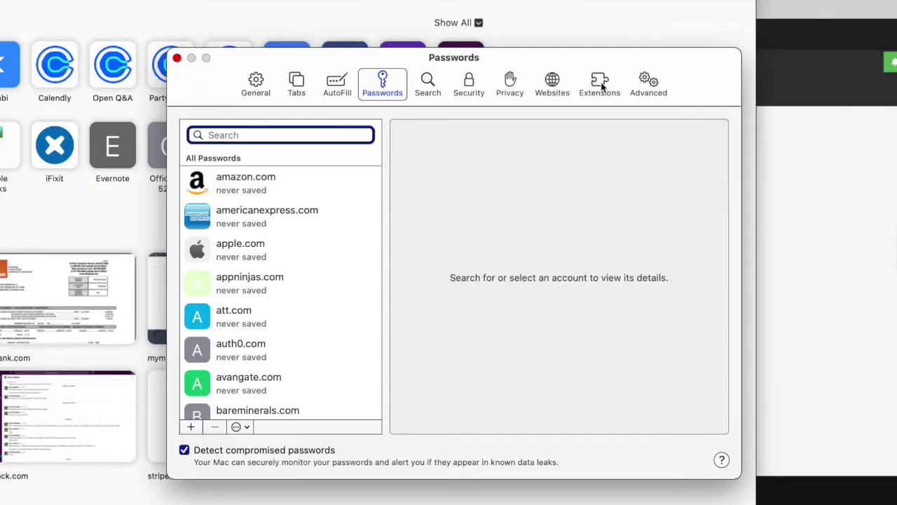
click(602, 84)
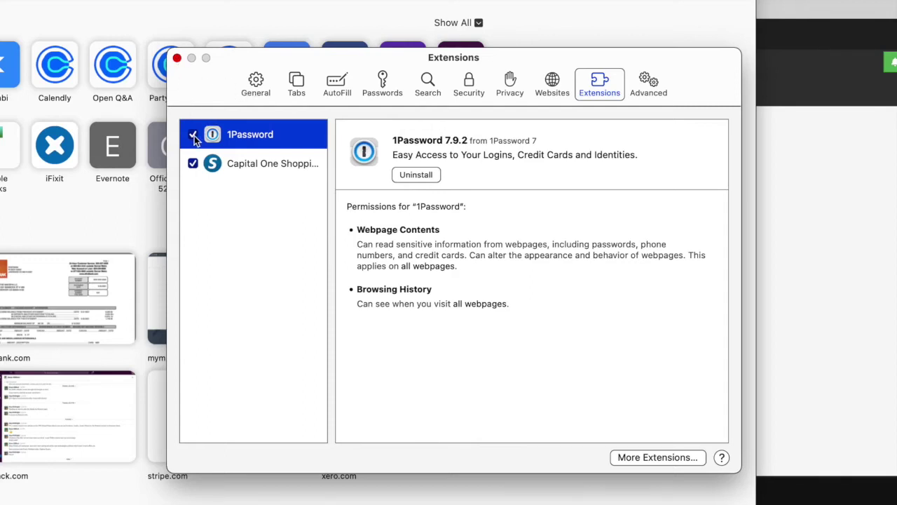
click(386, 83)
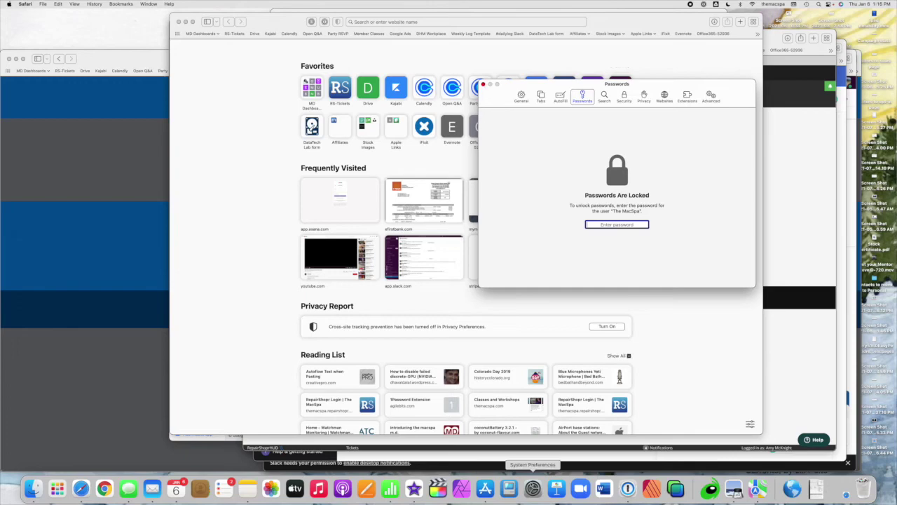
Unlock 1Password from the Dock with the master password and browse the All Vaults items
click(627, 489)
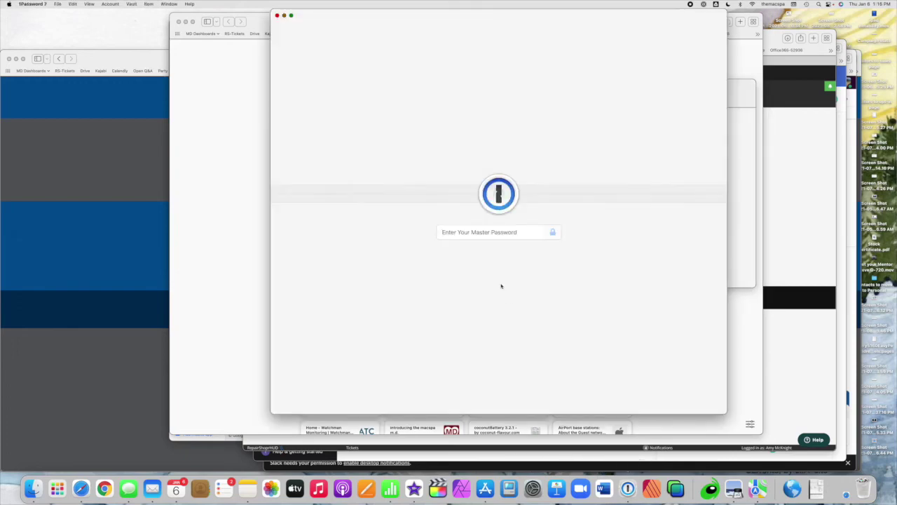
text(••••••••••••)
key(Return)
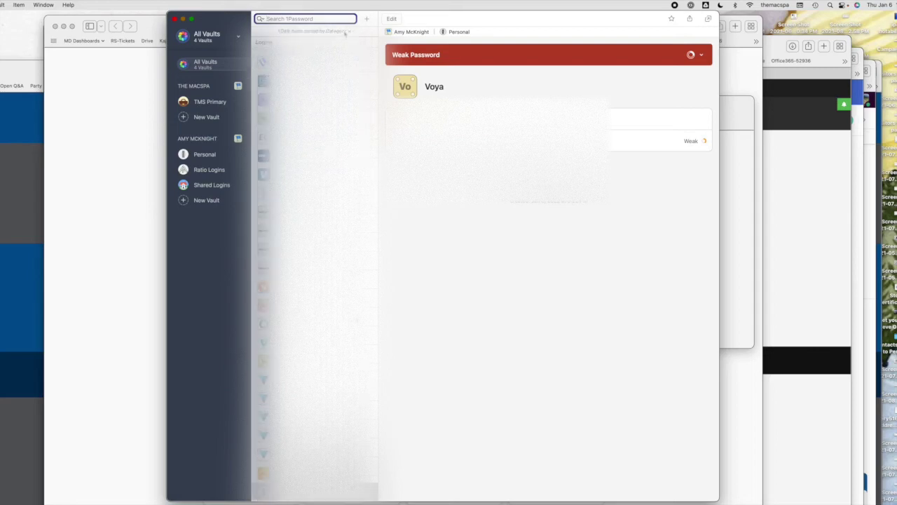
scroll(315, 272, down, 20)
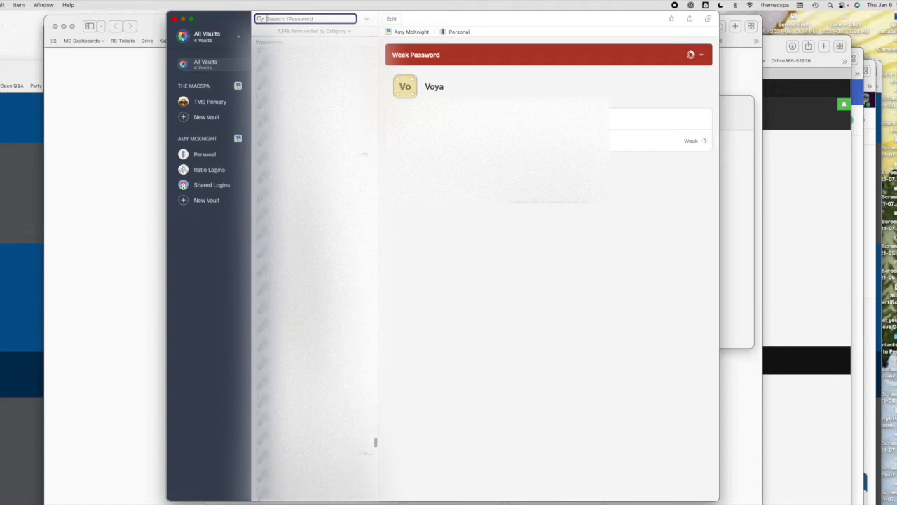
scroll(315, 272, up, 5)
scroll(315, 272, up, 15)
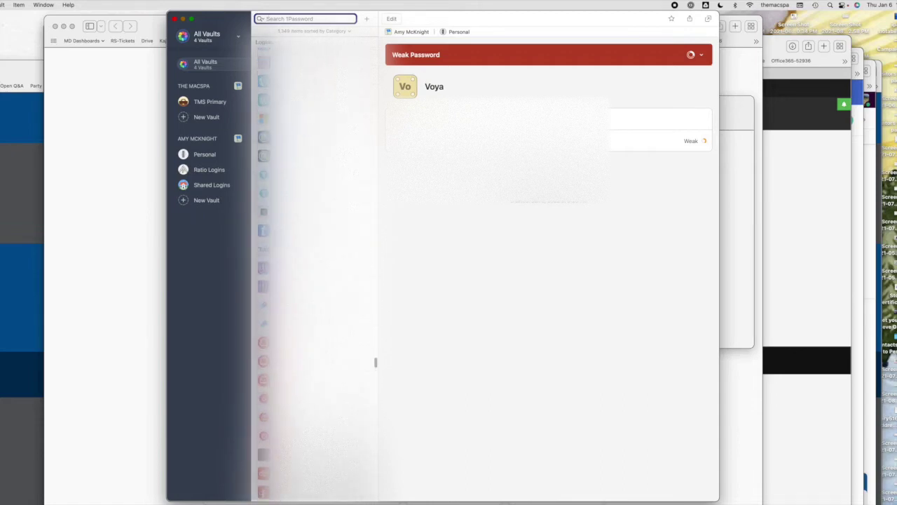
scroll(315, 272, up, 20)
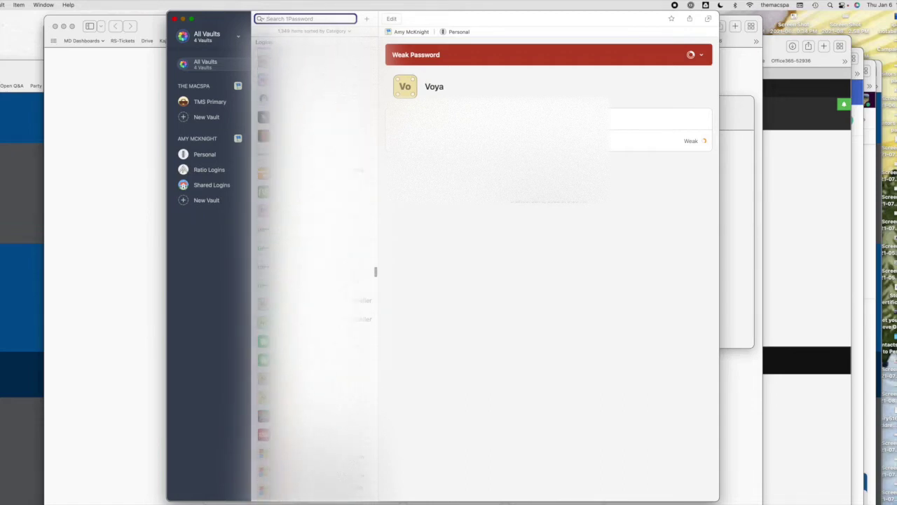
scroll(315, 272, up, 20)
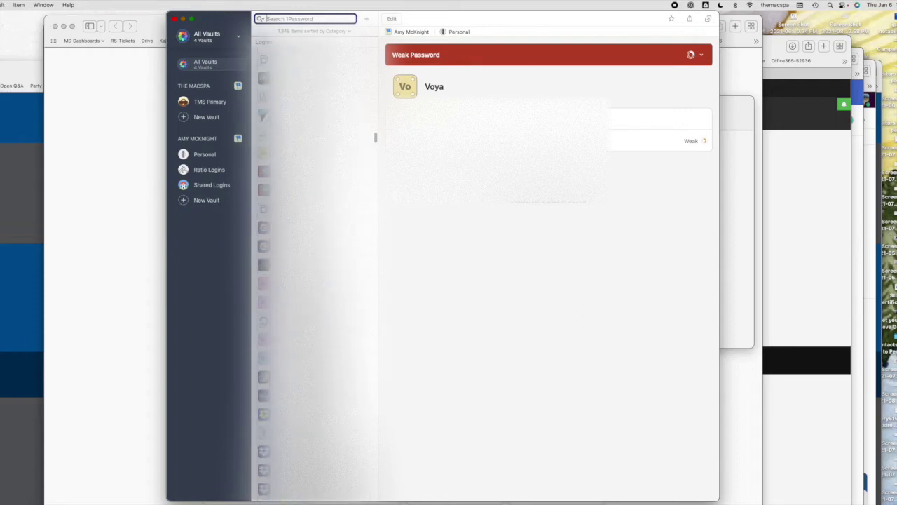
scroll(315, 272, up, 10)
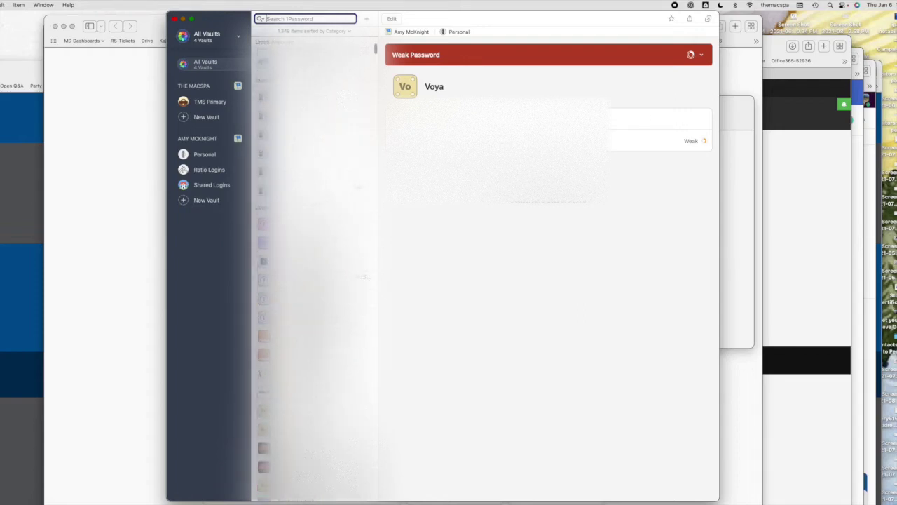
scroll(314, 272, up, 3)
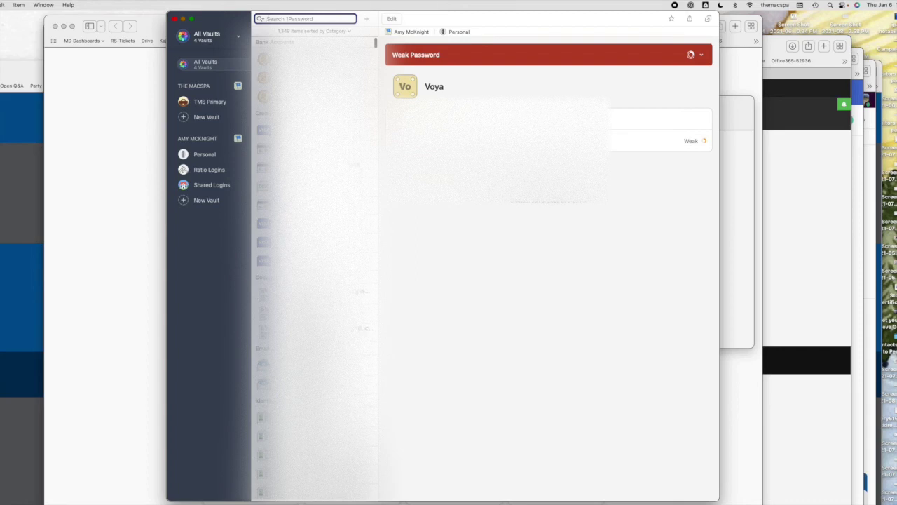
scroll(315, 272, down, 3)
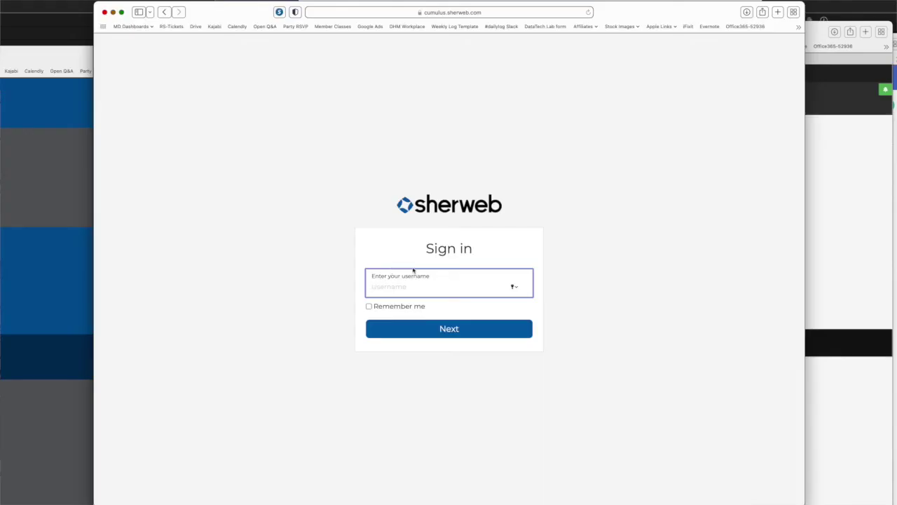
Sign in to Sherweb with the account e-mail and the pasted stored password
click(449, 328)
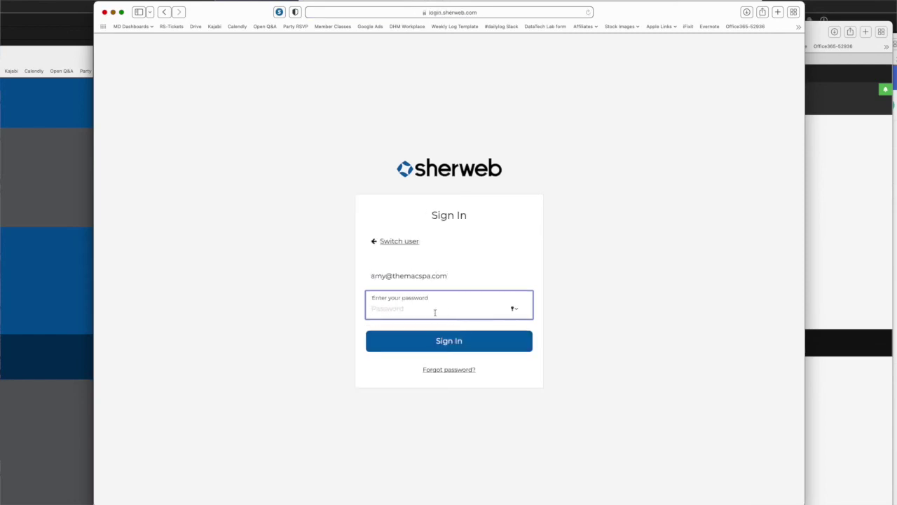
key(super+v)
click(444, 341)
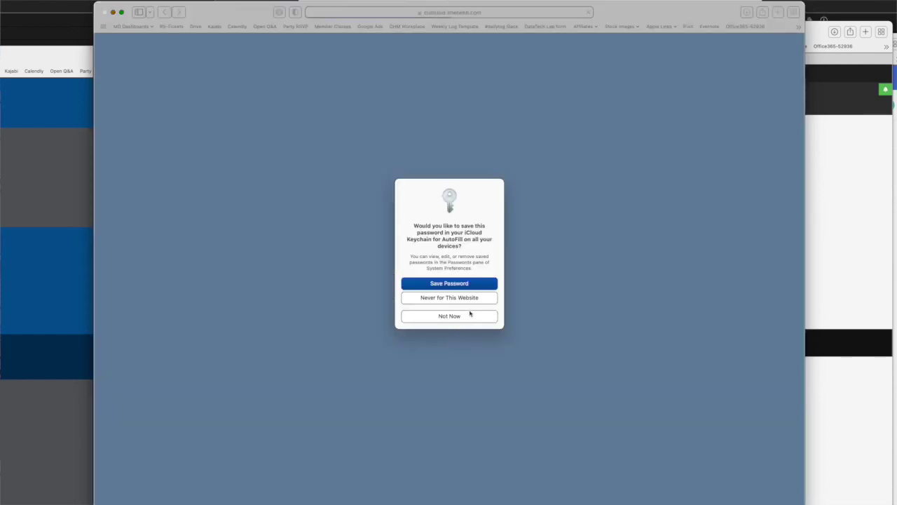